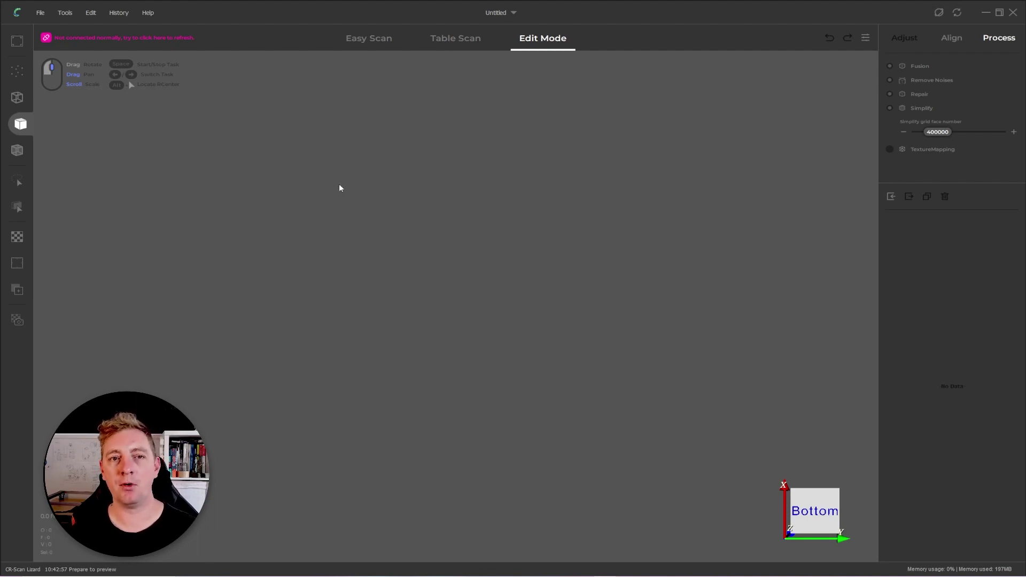
left_click(143, 13)
left_click(159, 58)
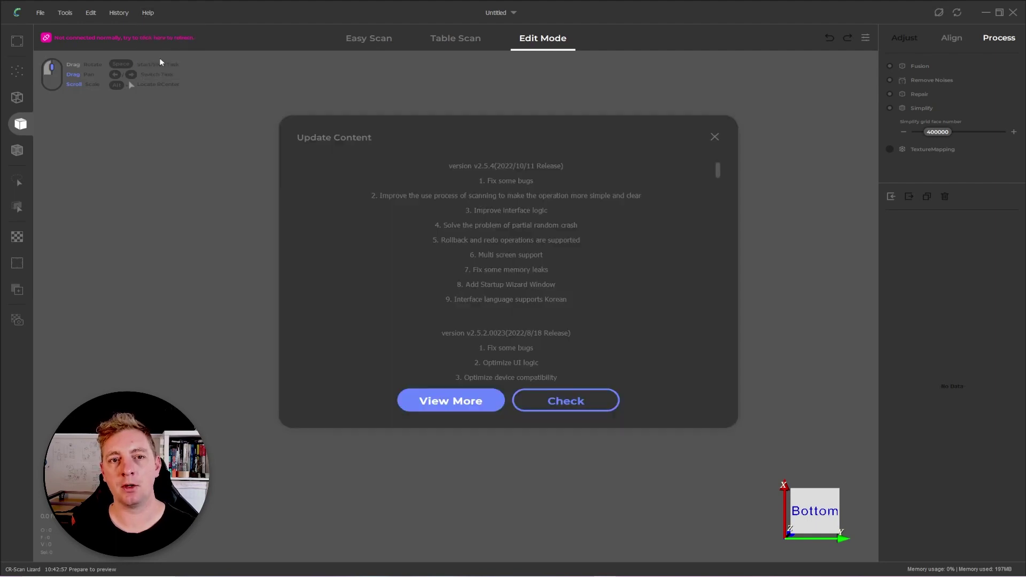
left_click(578, 407)
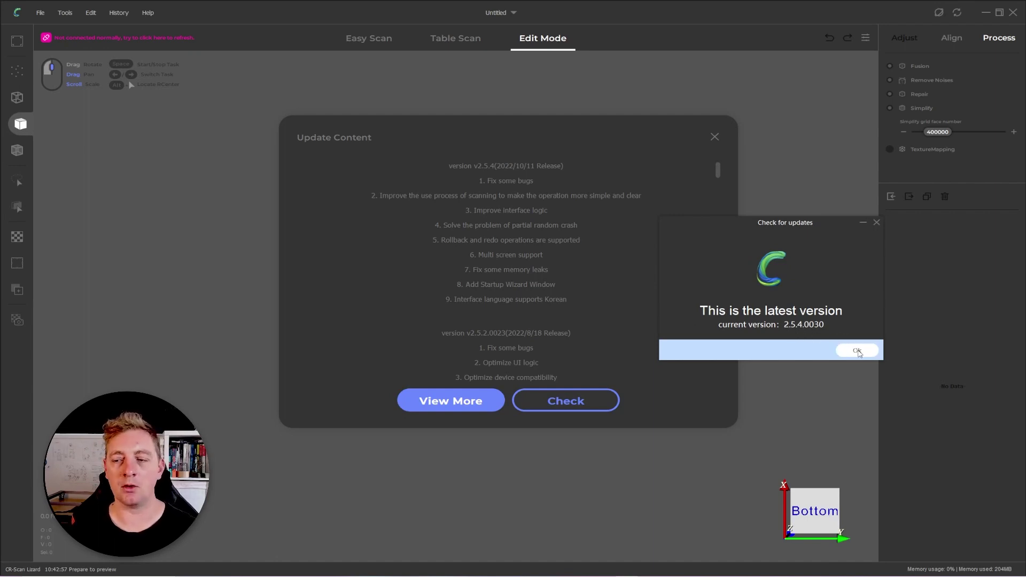
left_click(858, 352)
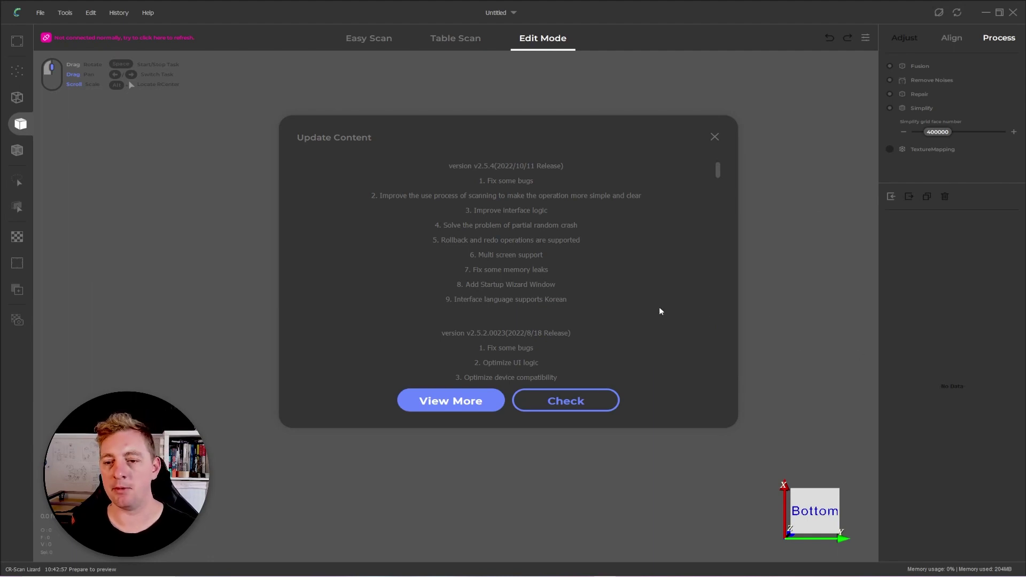
left_click(714, 138)
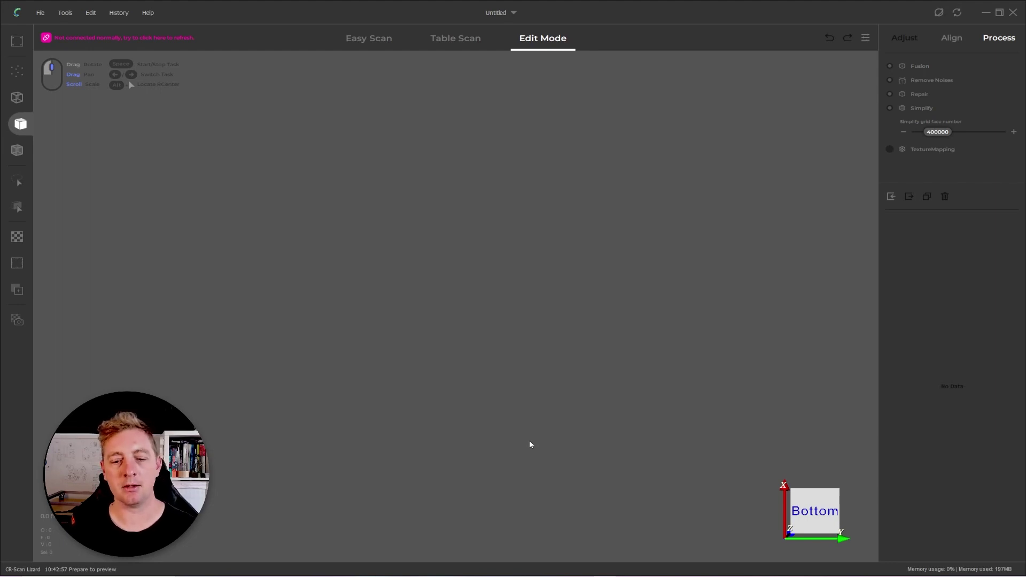
Open the CR Studio (Scan) version history on Creality Cloud and expand the Mac releases
key("alt+Tab")
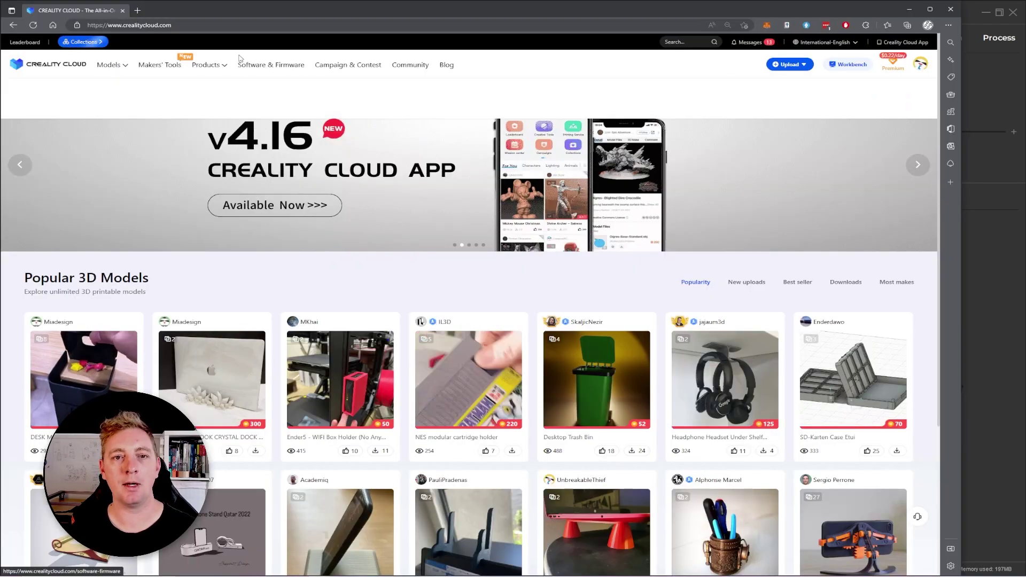
left_click(281, 66)
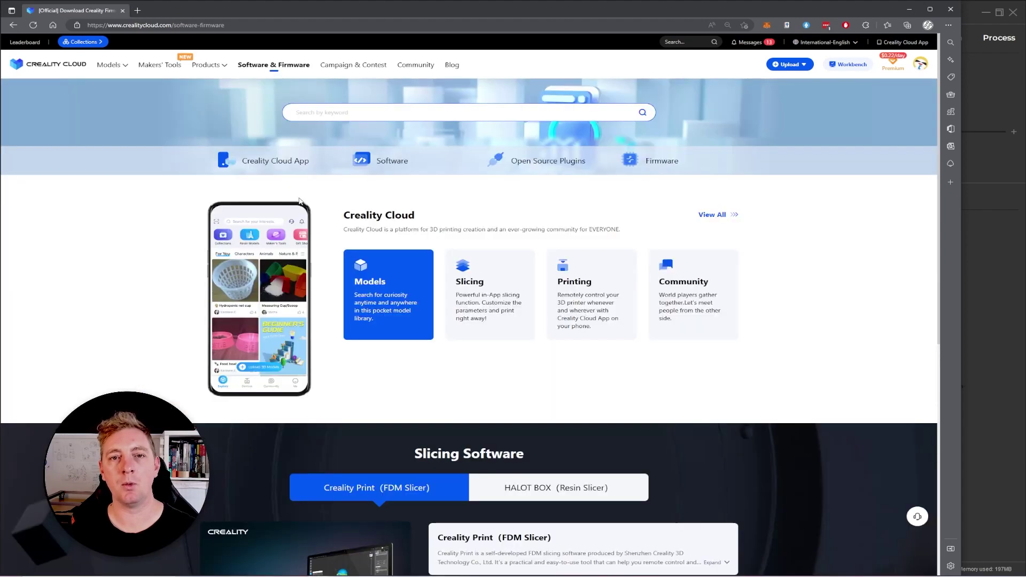
left_click(385, 159)
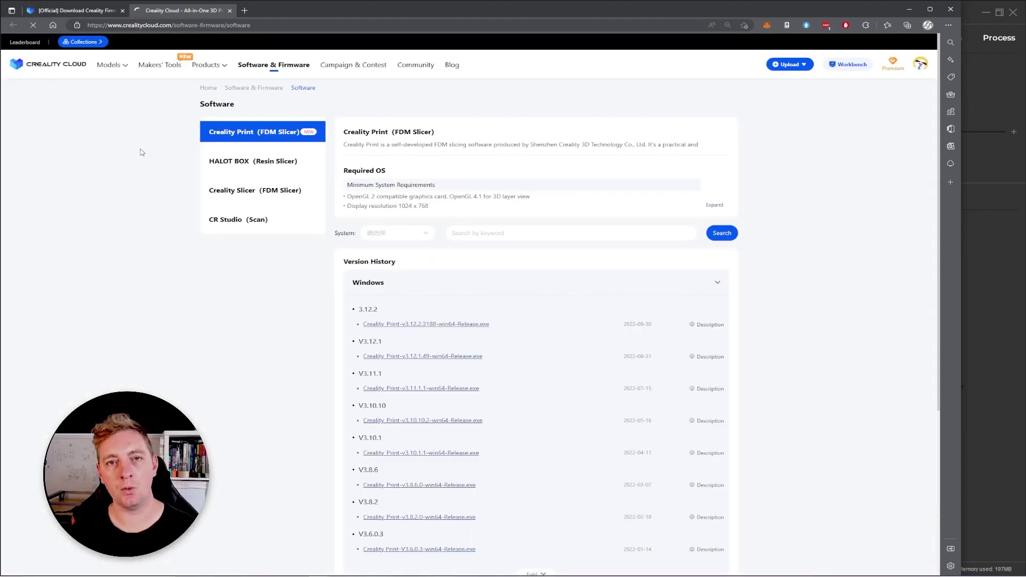
left_click(231, 224)
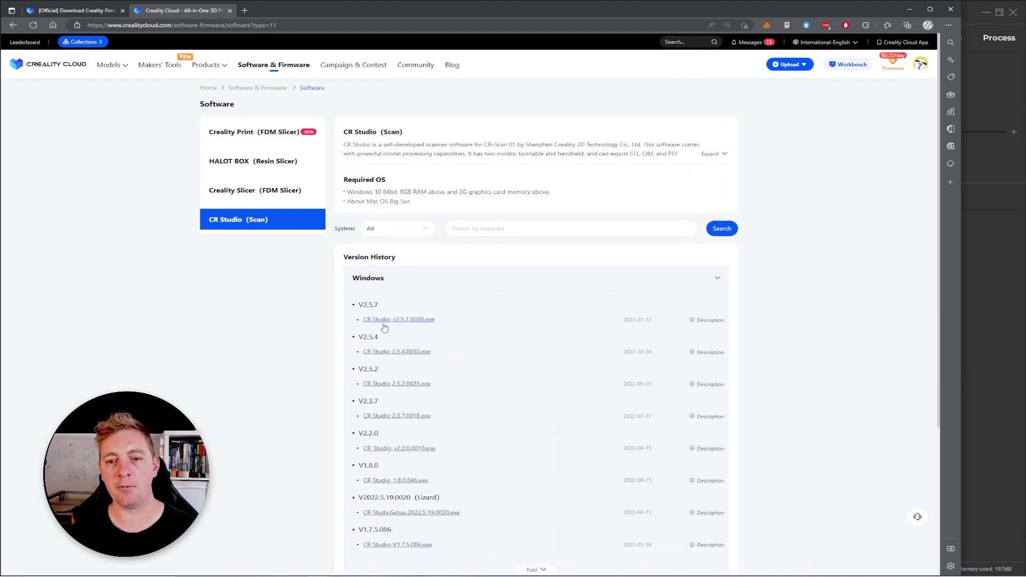
scroll(568, 271, "down", 4)
left_click(537, 400)
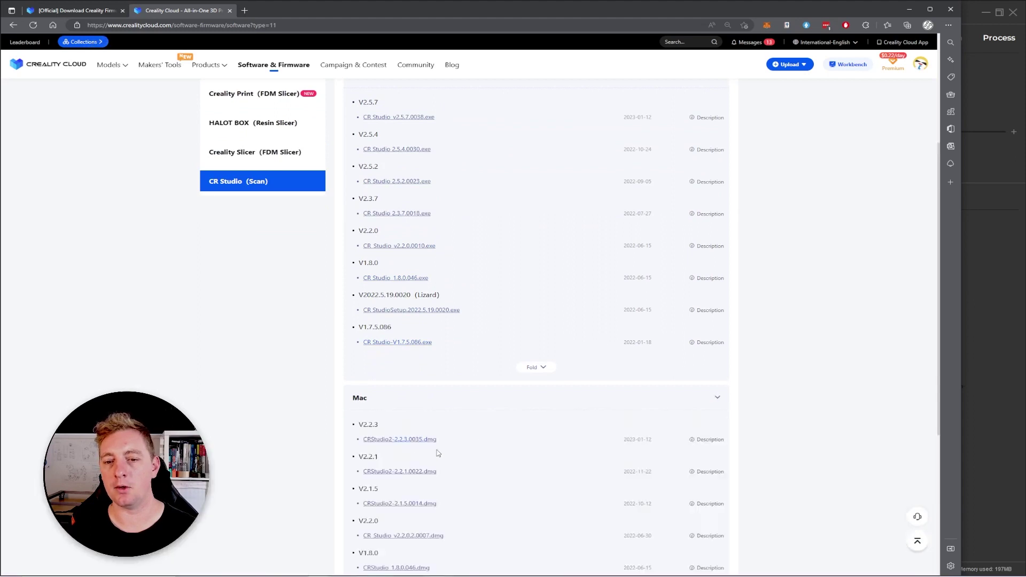
scroll(400, 422, "down", 2)
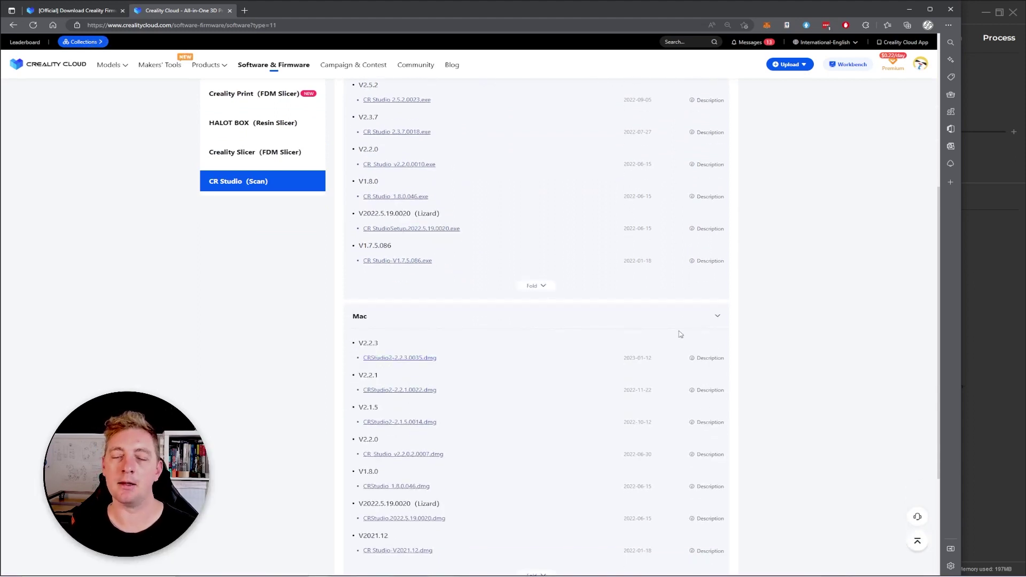
mouse_move(710, 360)
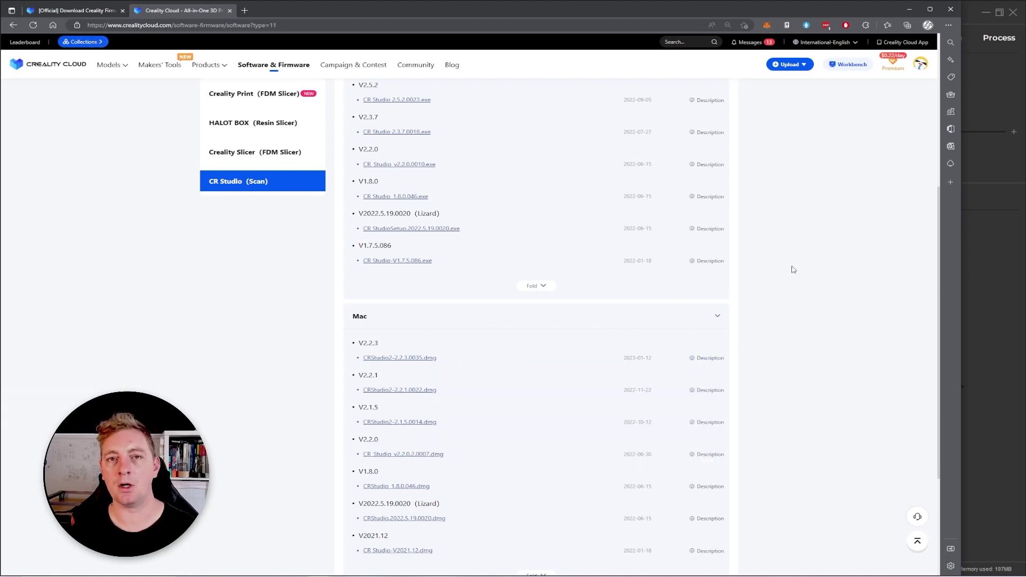
Advance the Quick Start guide through Scan Object and spray tips to distance adjustment, then close it
key("alt+Tab")
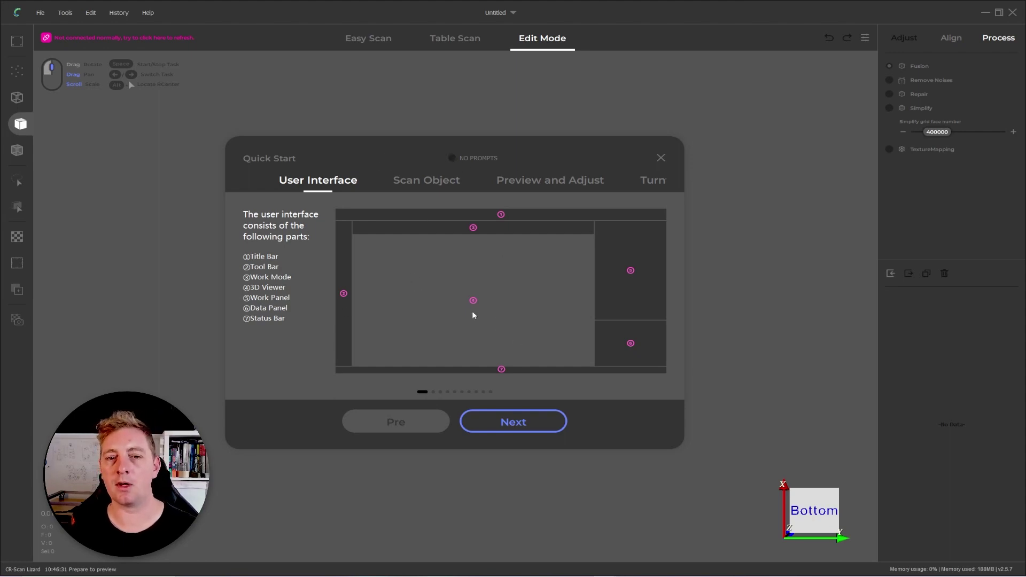
left_click(517, 428)
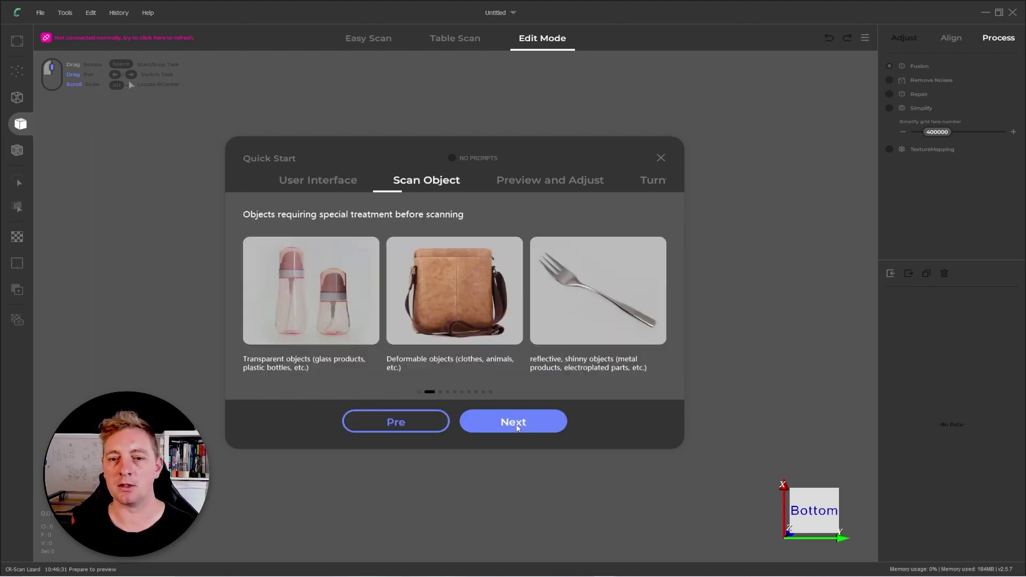
left_click(517, 427)
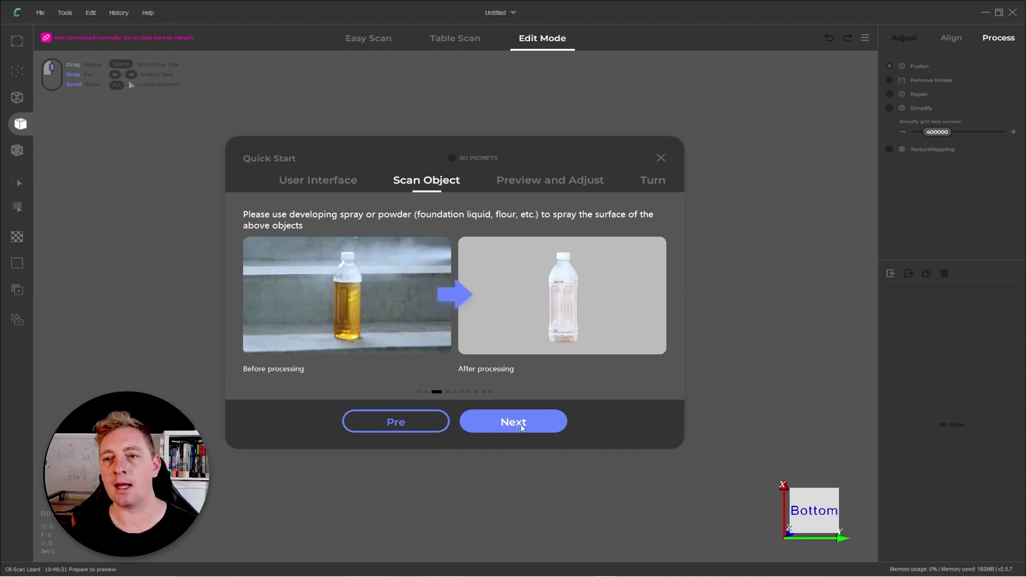
left_click(519, 425)
left_click(519, 425)
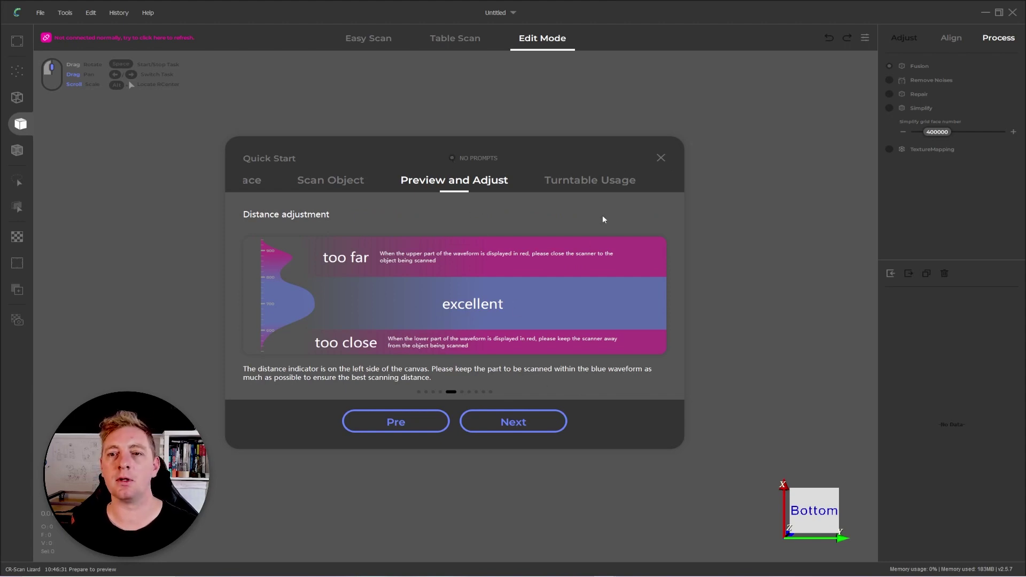
left_click(661, 158)
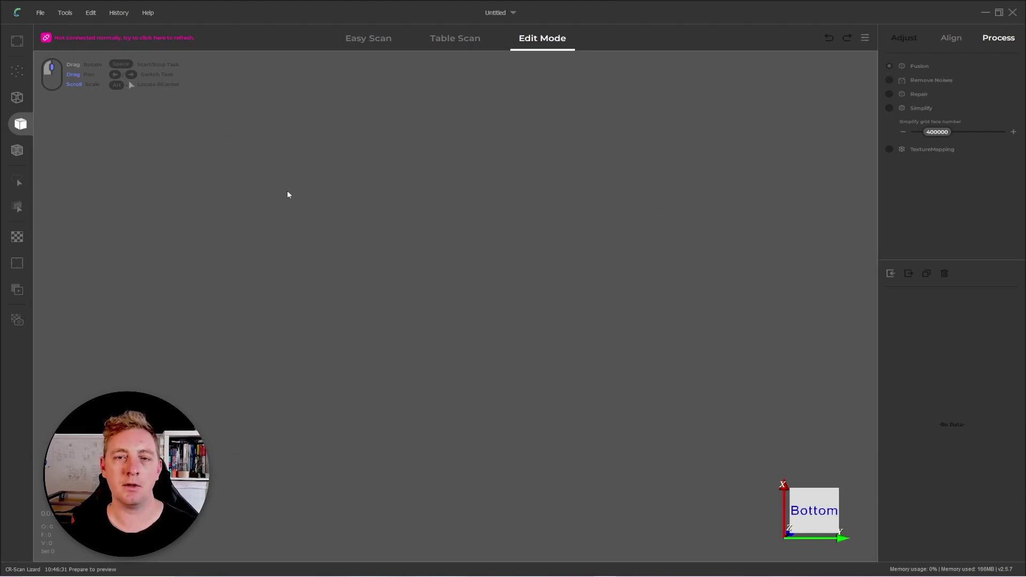
Use Help > Check update to view the v2.5.7 (2022/12/28) release notes
left_click(146, 13)
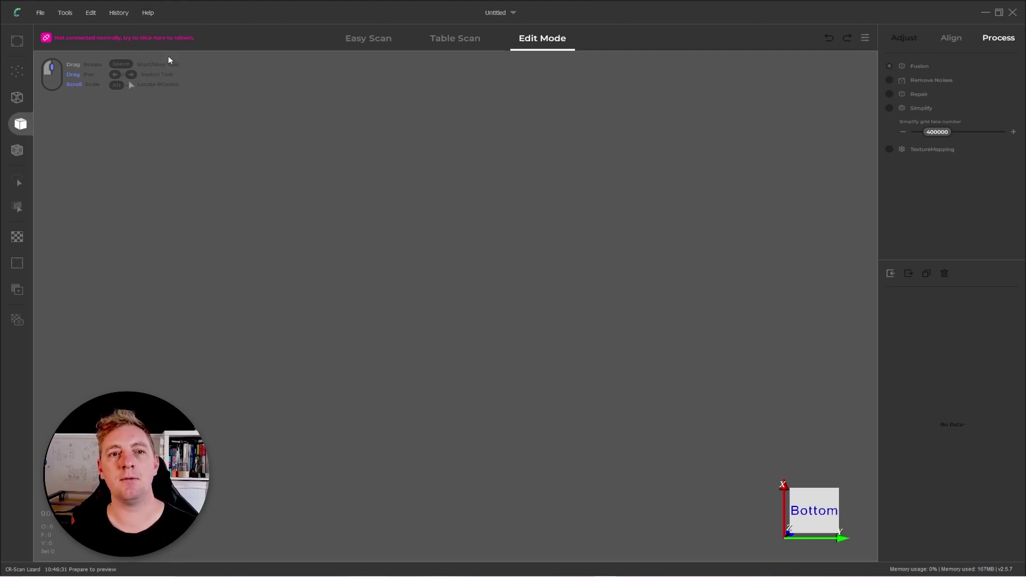
left_click(170, 55)
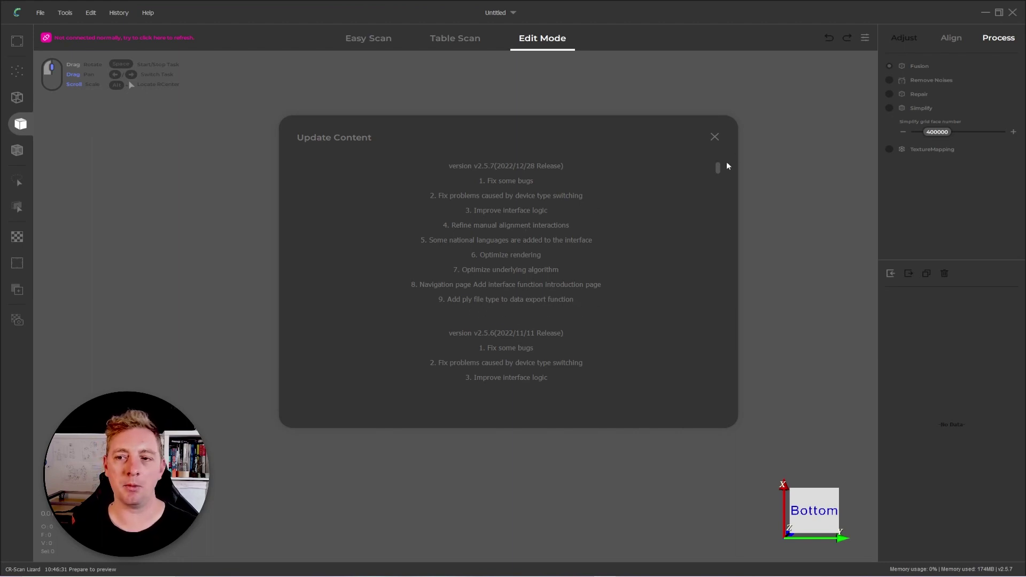
left_click(715, 137)
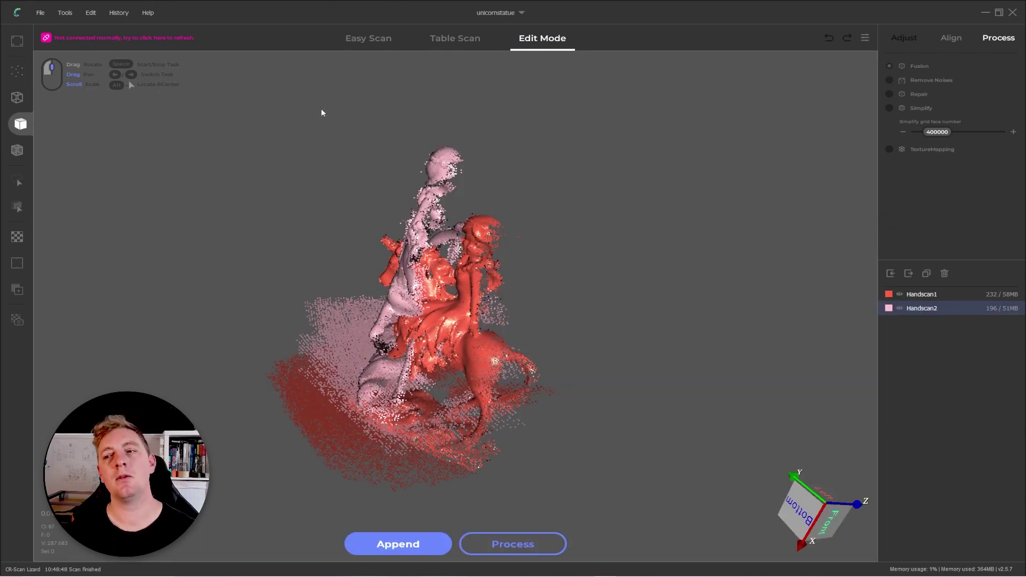
mouse_move(69, 55)
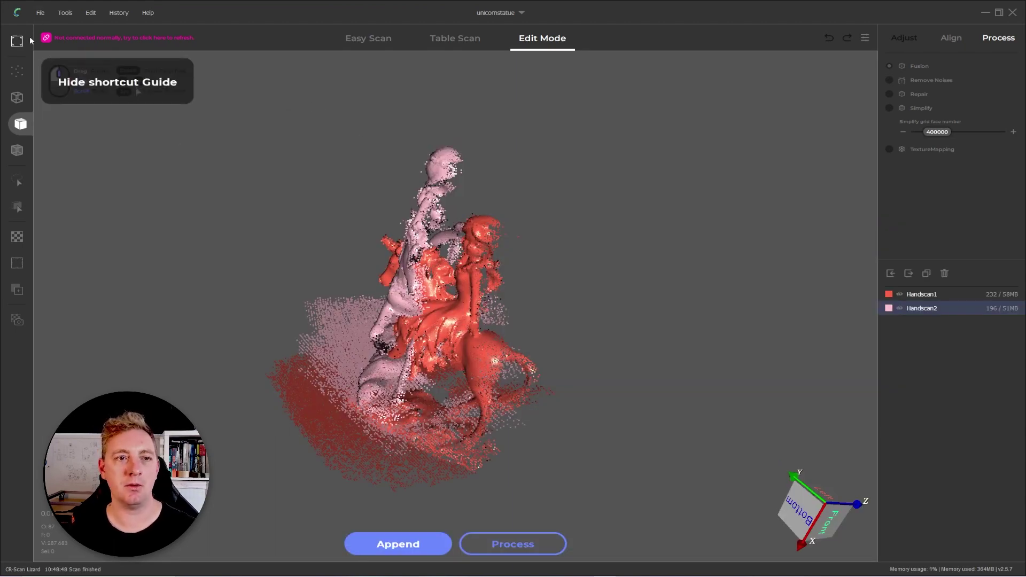
left_click(39, 13)
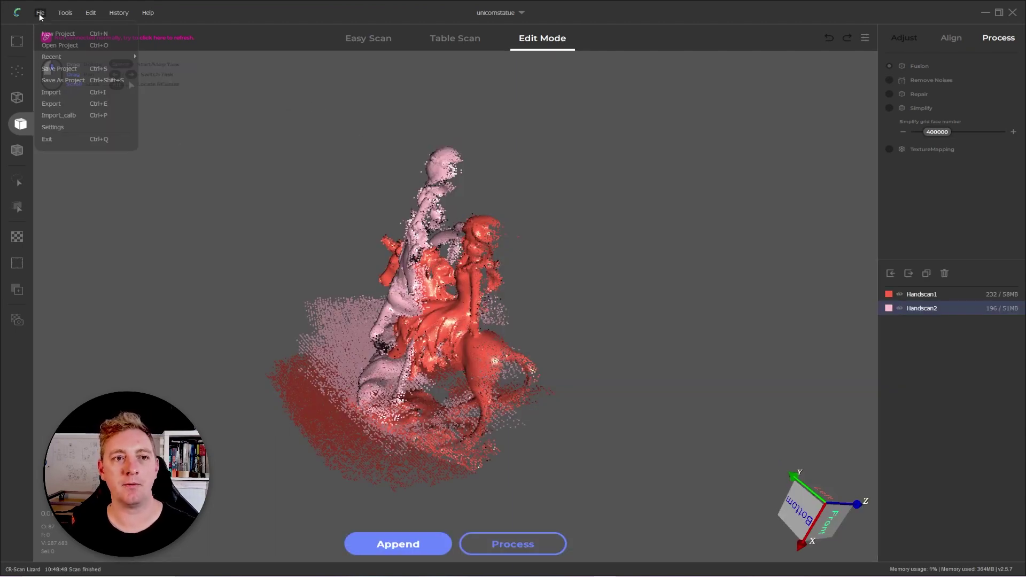
left_click(1001, 385)
left_click(930, 296)
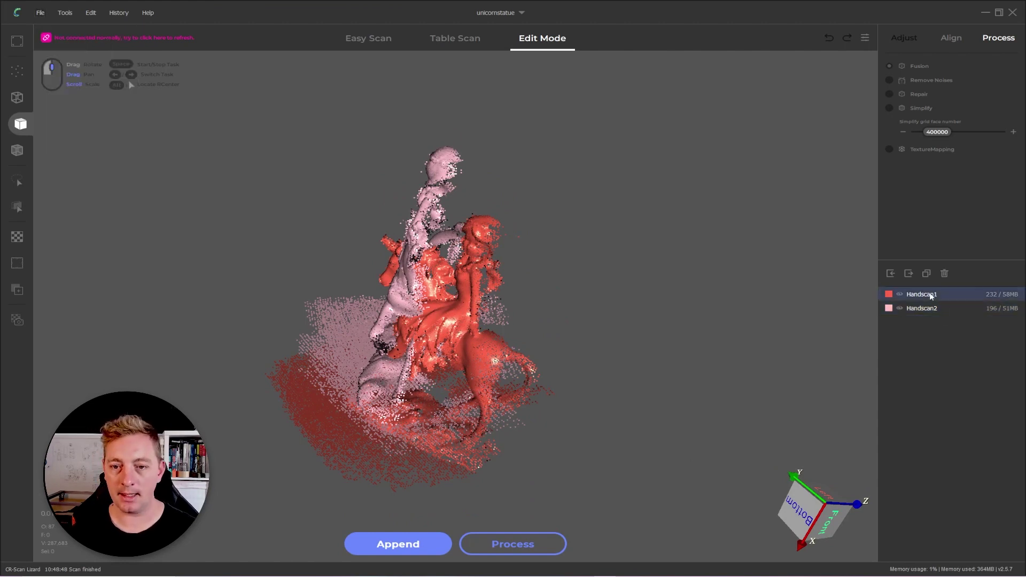
left_click(40, 13)
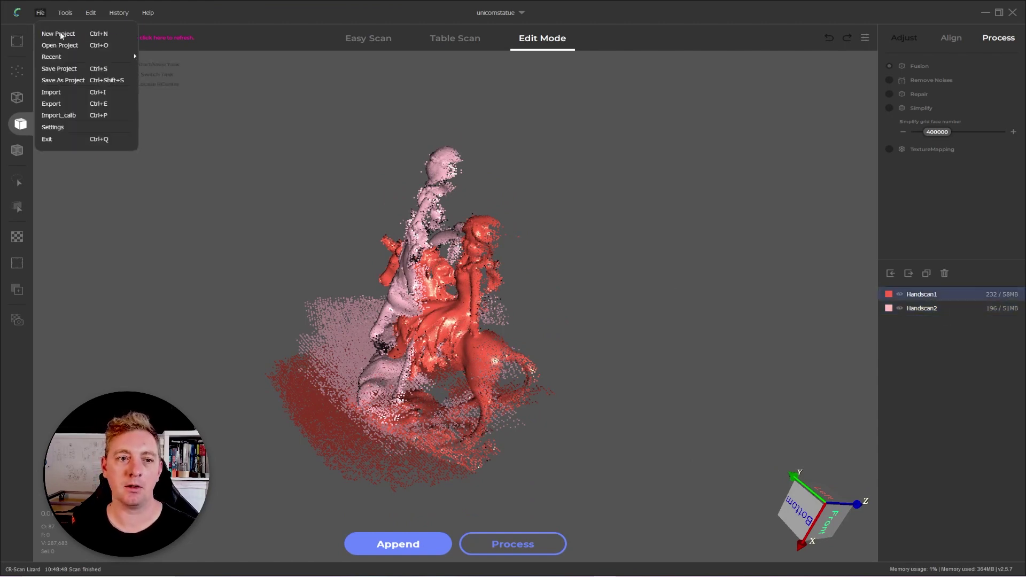
left_click(60, 101)
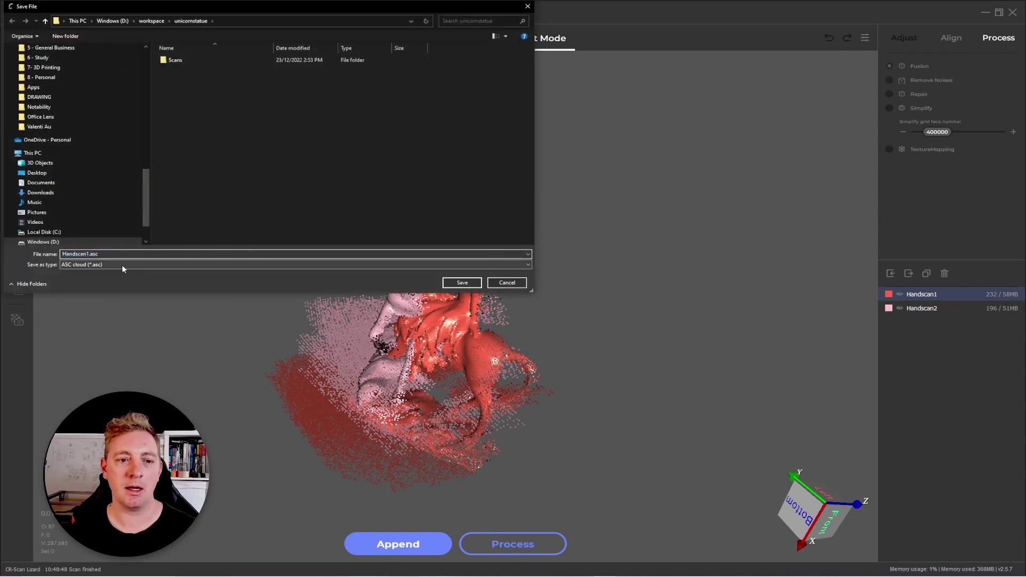
left_click(122, 264)
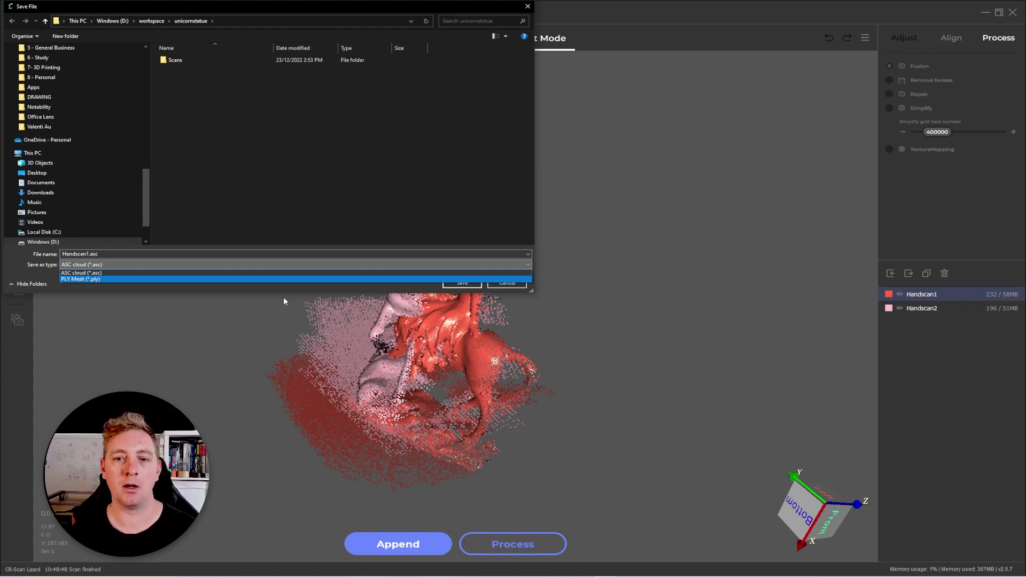
left_click(301, 273)
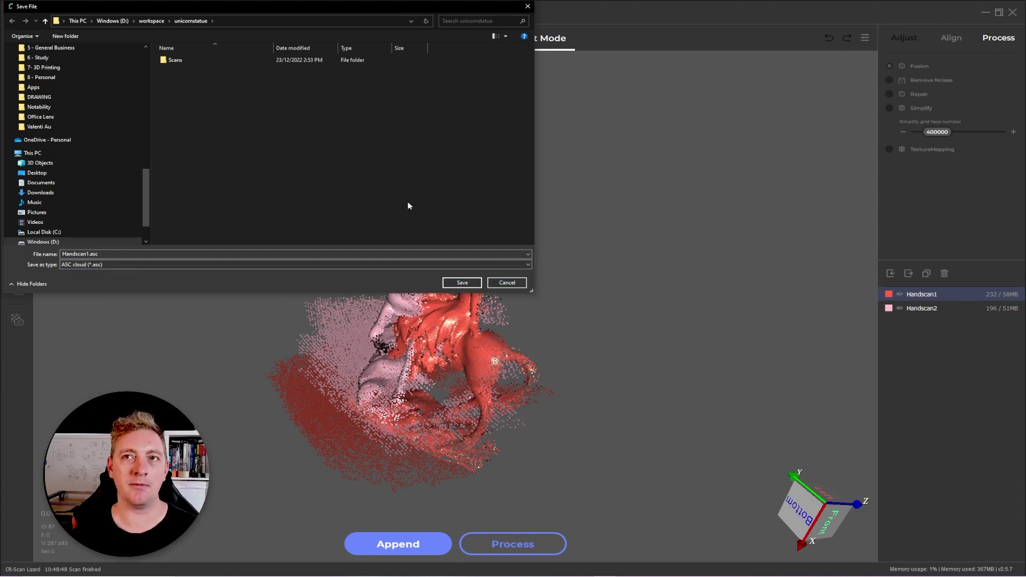
left_click(507, 283)
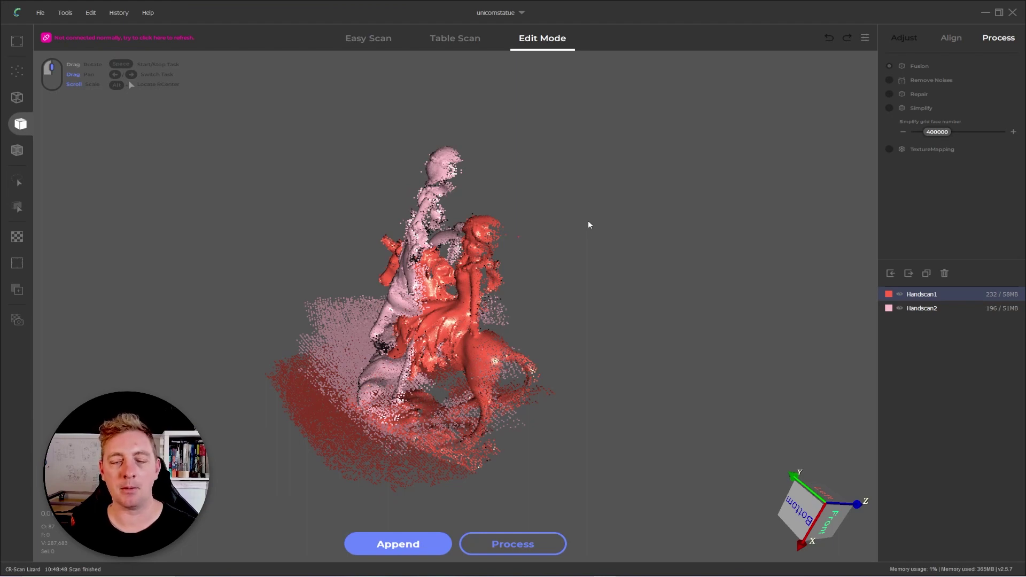
Select Auto alignment on the Align tab and drag Handscan2 left, clear of Handscan1
left_click(951, 37)
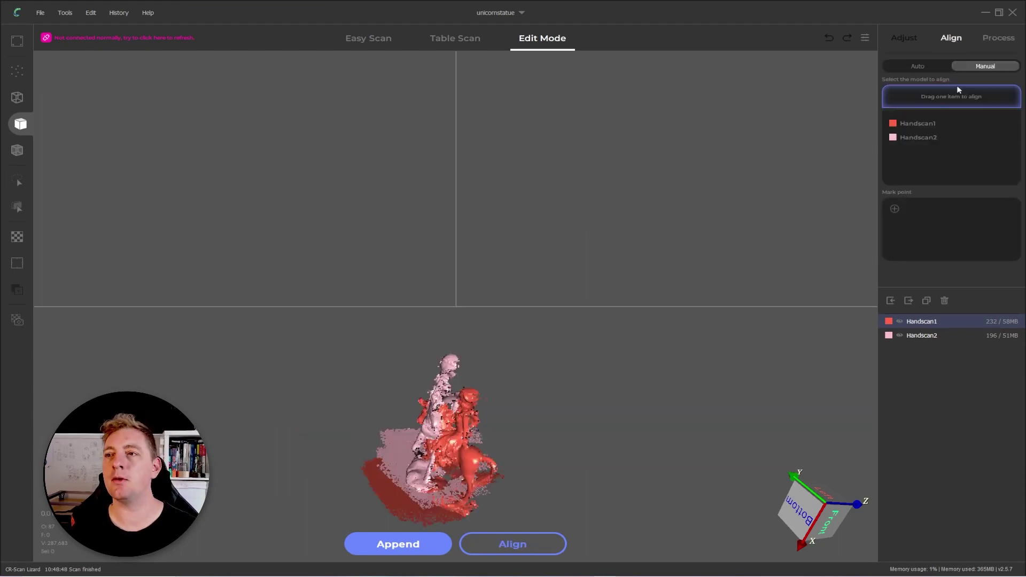
left_click(936, 65)
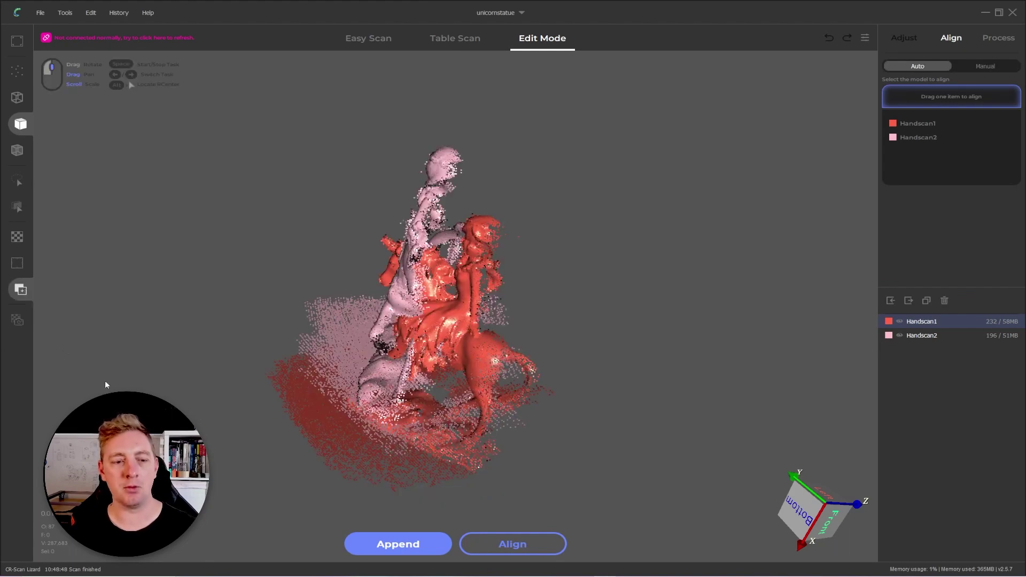
left_click_drag(420, 191, 303, 299)
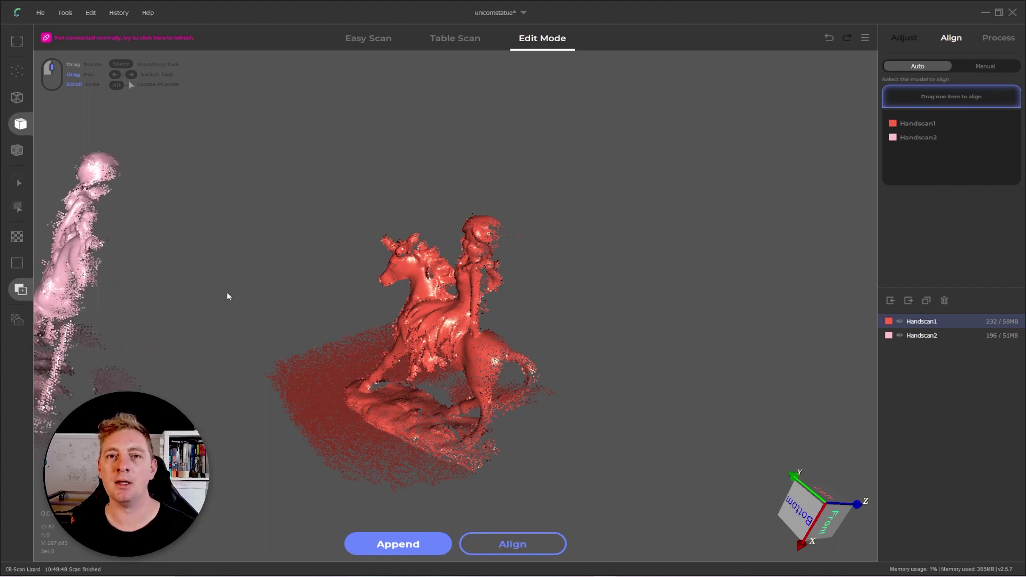
right_click_drag(210, 332, 350, 316)
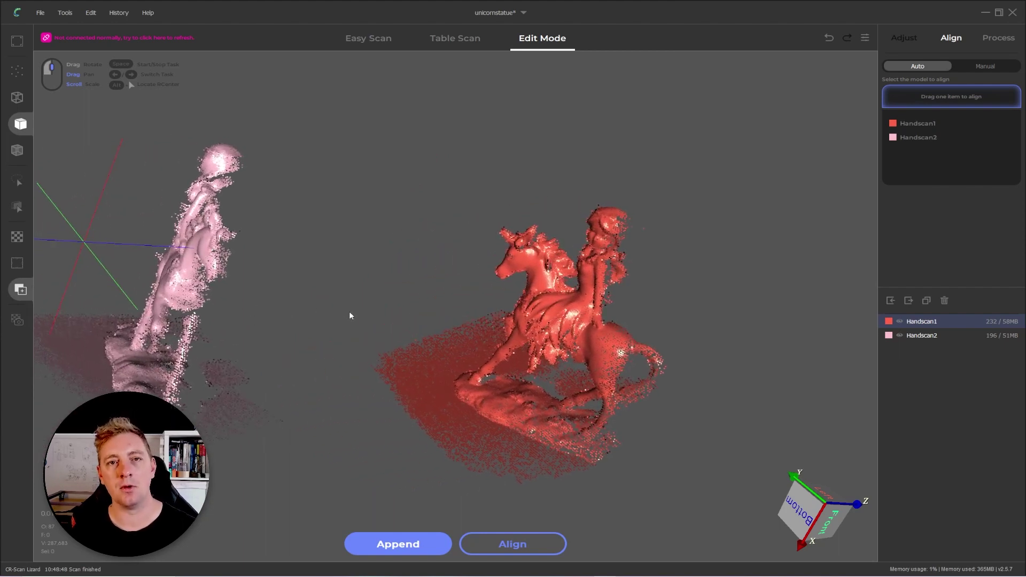
Switch to Manual alignment and load Handscan1 and Handscan2 into separate views
left_click(985, 66)
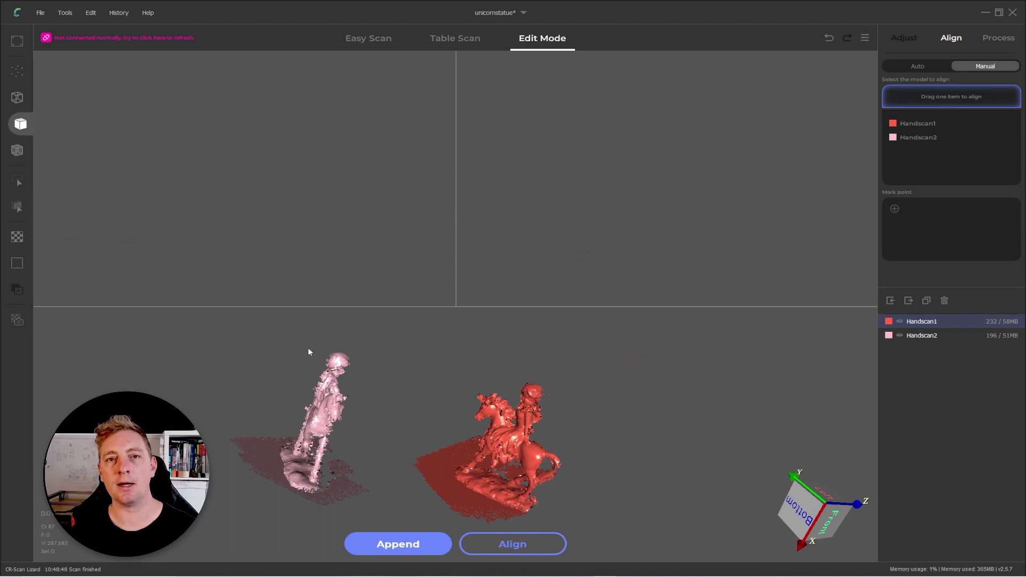
left_click_drag(509, 389, 460, 369)
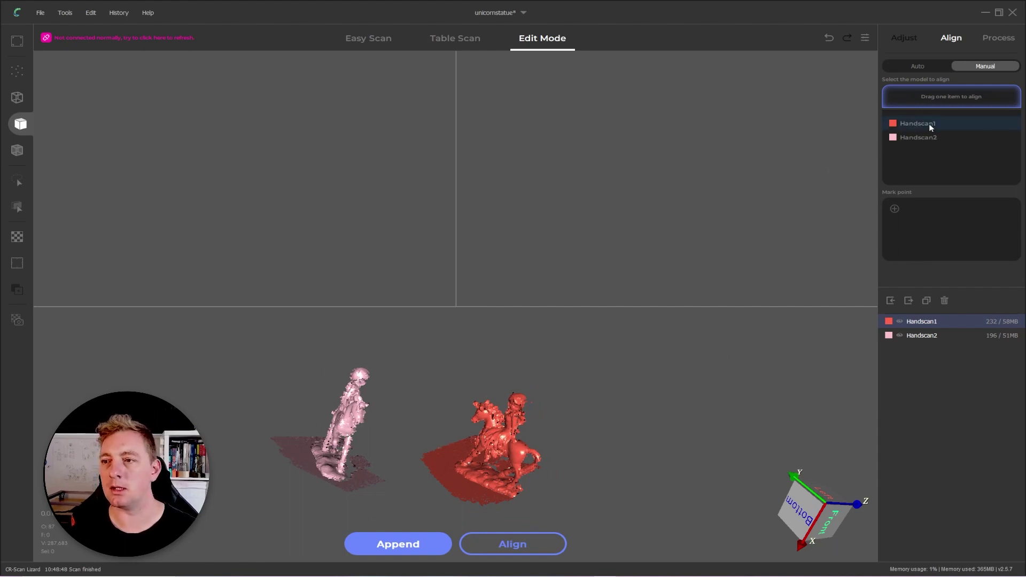
left_click_drag(925, 123, 927, 96)
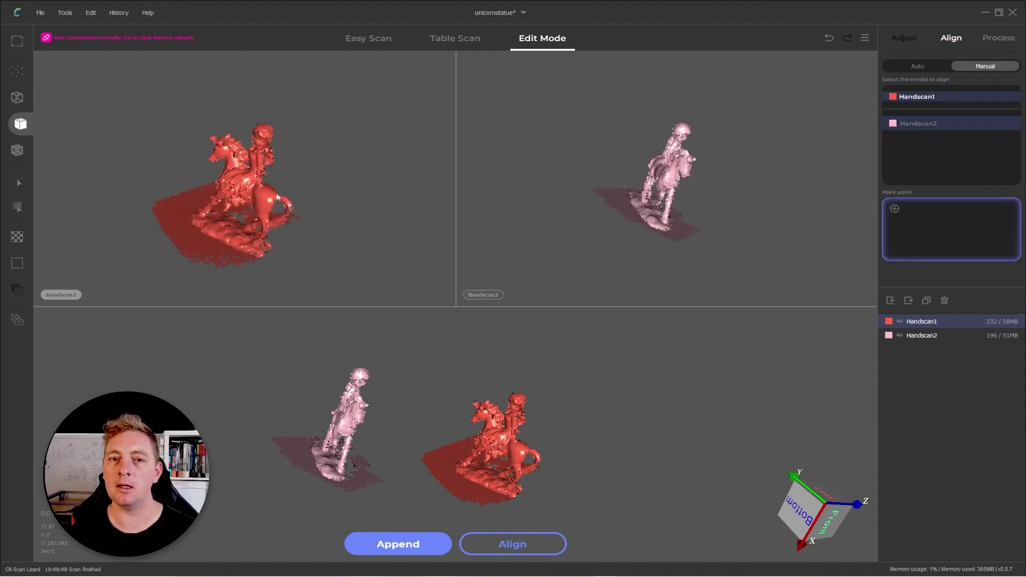
left_click_drag(276, 204, 250, 206)
left_click_drag(717, 180, 650, 245)
scroll(650, 245, "up", 2)
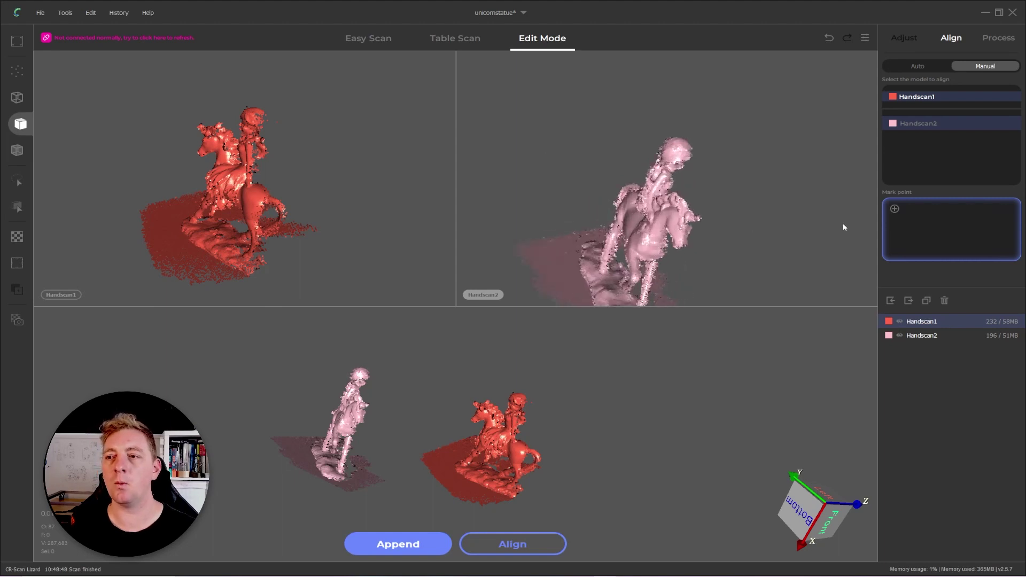
Add three mark point pairs and orbit both scans to matching front views
left_click(894, 209)
left_click_drag(292, 223, 256, 165)
left_click_drag(581, 225, 593, 213)
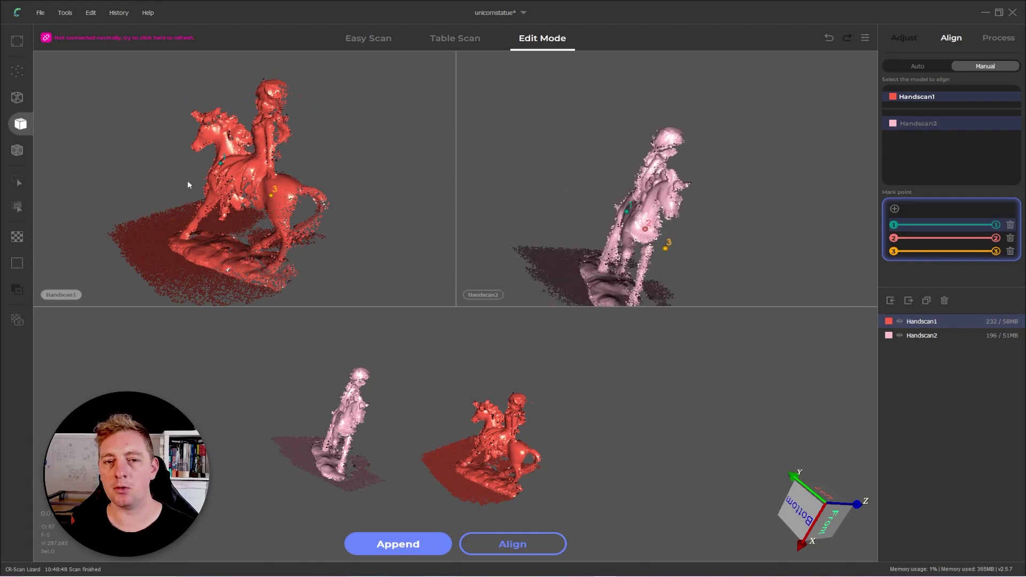
left_click_drag(174, 174, 471, 218)
left_click_drag(316, 184, 334, 197)
left_click_drag(567, 214, 582, 197)
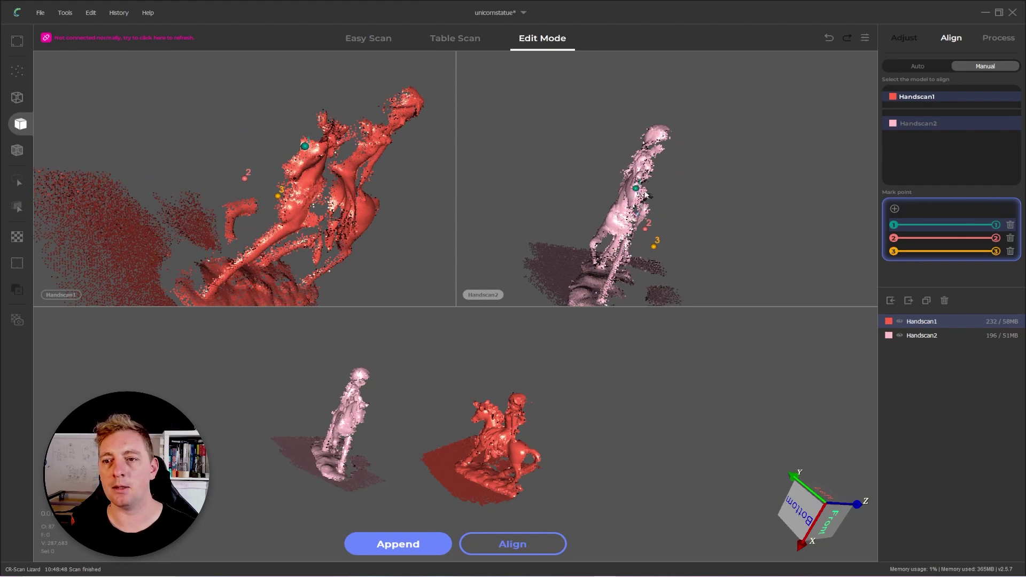
scroll(656, 207, "up", 3)
scroll(592, 210, "down", 5)
left_click_drag(299, 176, 246, 167)
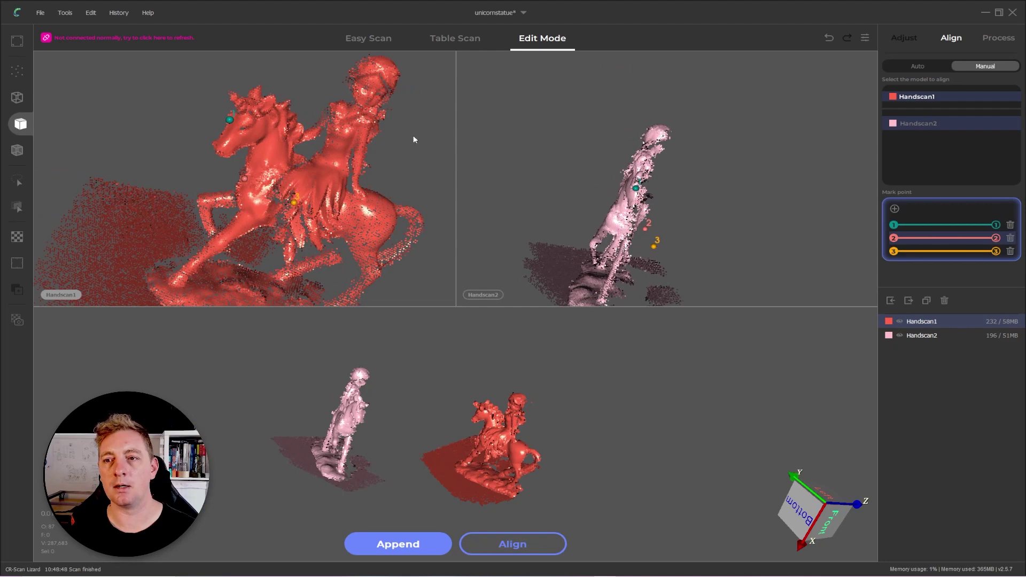
Place mark point 3 on the leg of both Handscan2 and Handscan1
scroll(422, 130, "down", 2)
left_click_drag(381, 115, 396, 155)
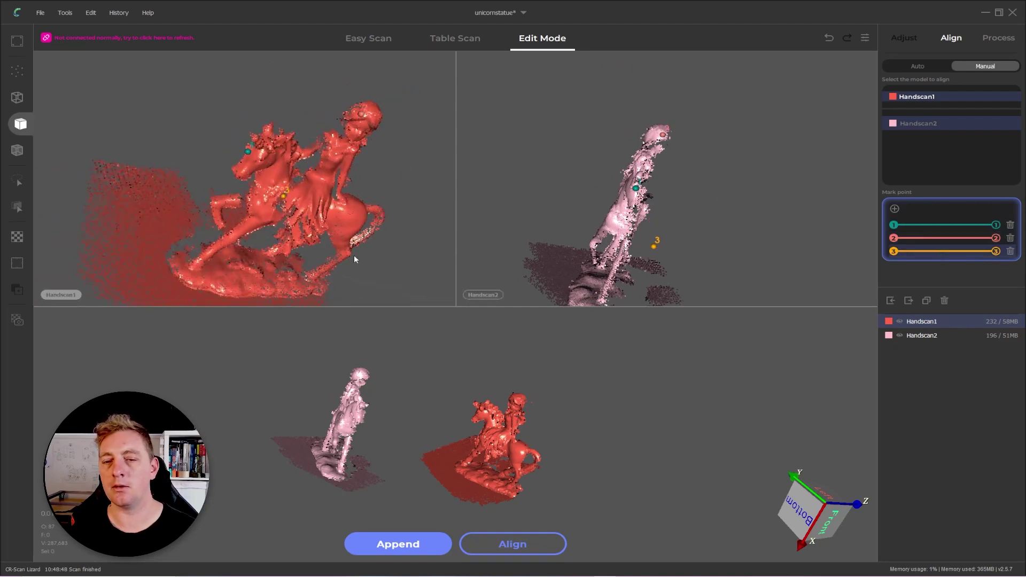
scroll(351, 252, "down", 3)
left_click_drag(619, 240, 553, 250)
left_click(556, 251)
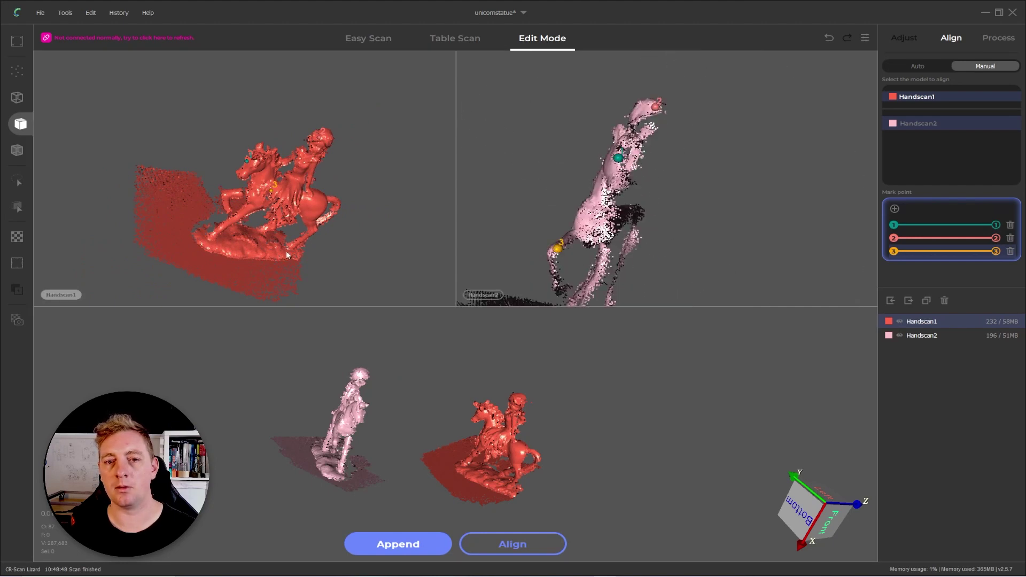
left_click(224, 195)
Run Align to register Handscan2 onto Handscan1, then orbit the combined model
left_click(513, 544)
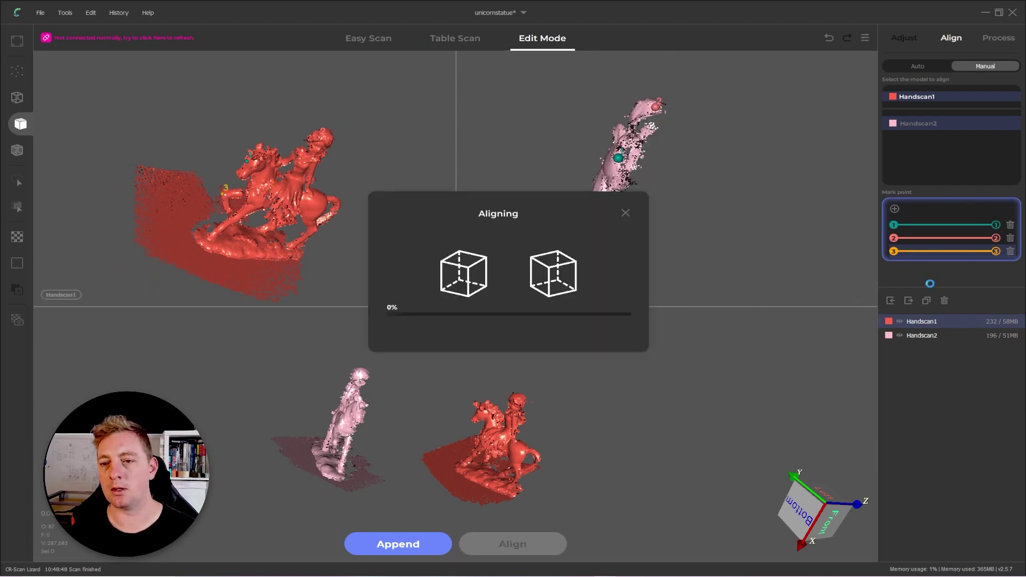
left_click_drag(657, 401, 213, 406)
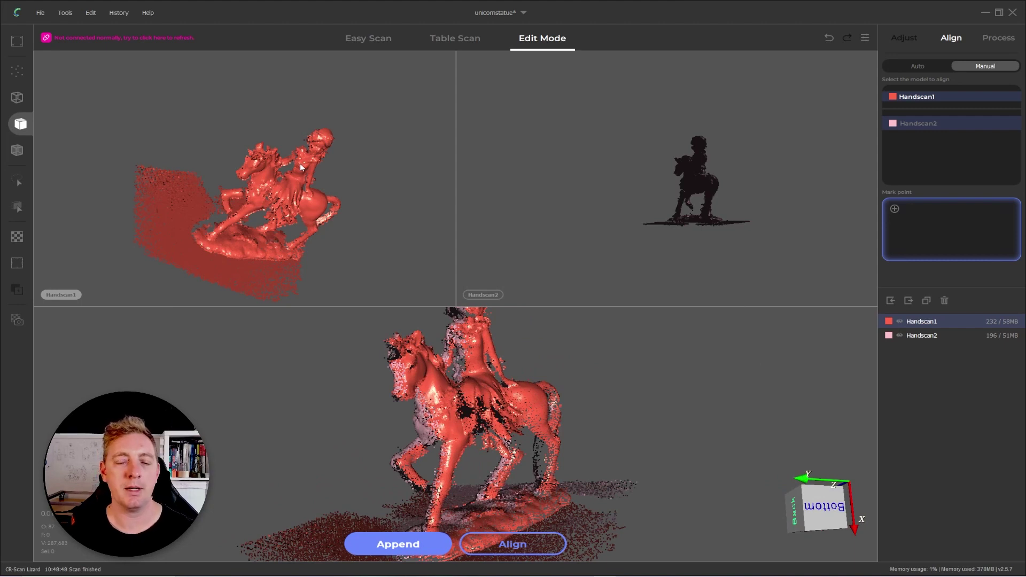